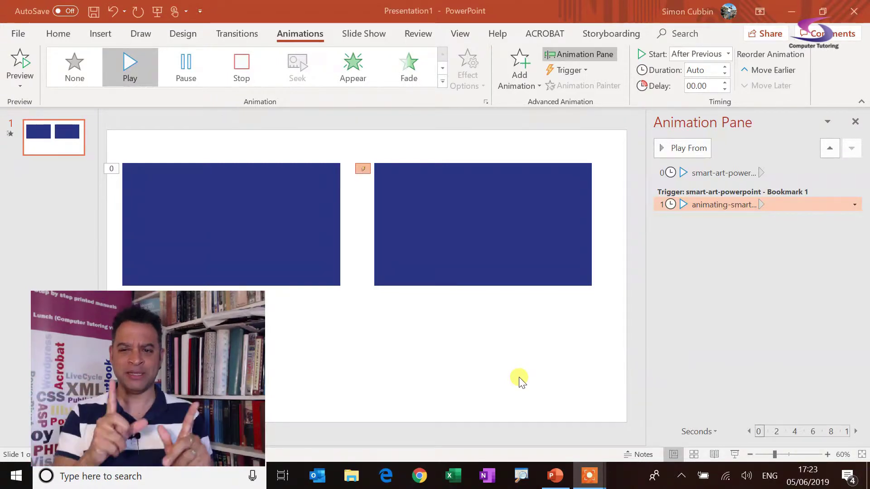
# Preview the videos in a slide show, then delete both animations from the Animation Pane
pyautogui.click(736, 452)
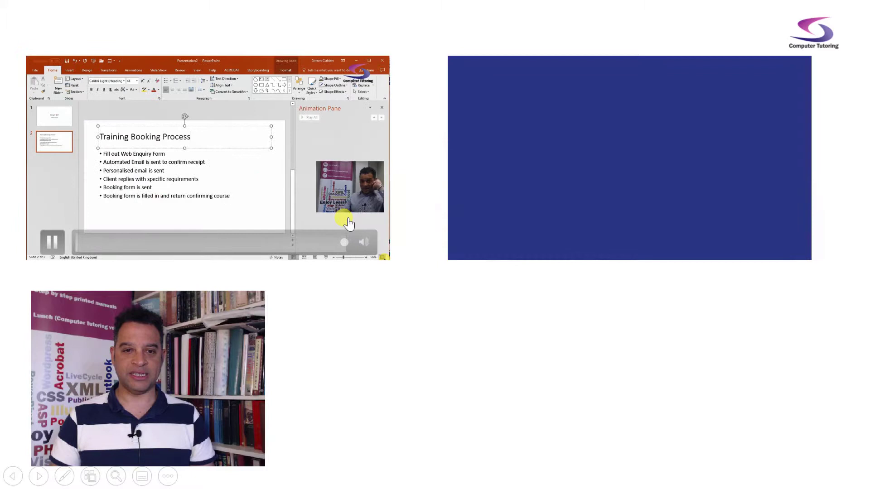
pyautogui.click(338, 243)
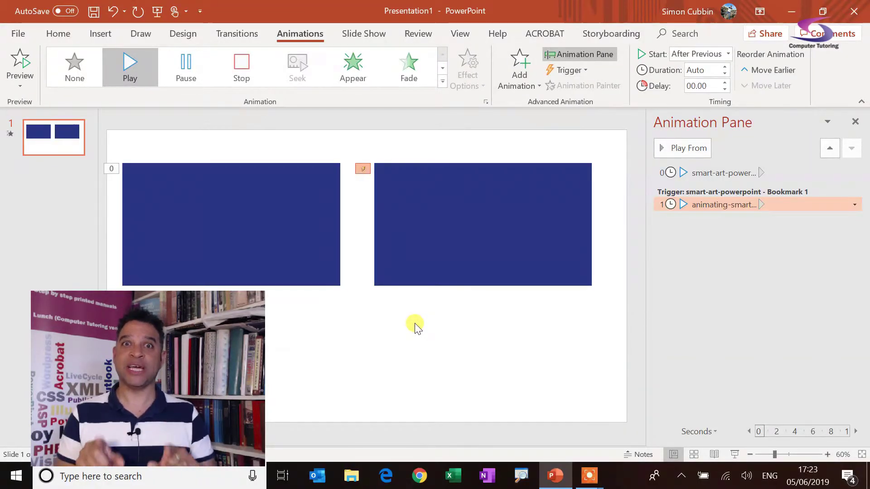
pyautogui.click(855, 204)
pyautogui.click(823, 319)
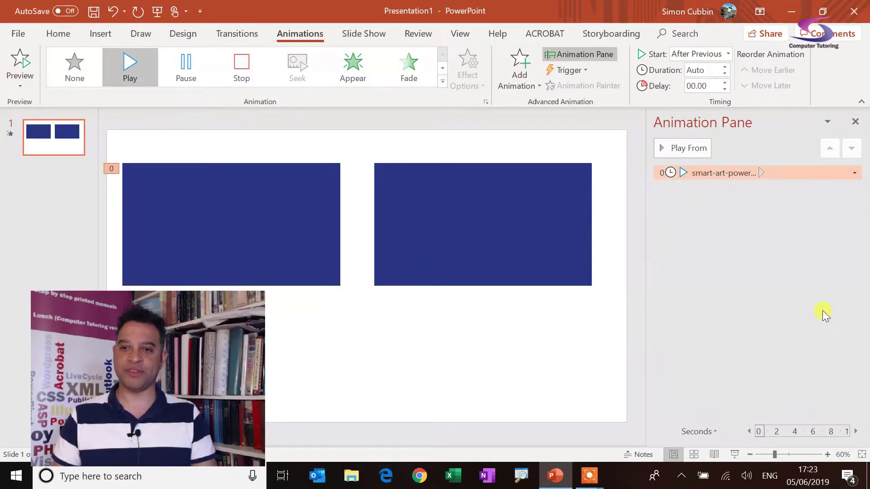
pyautogui.click(855, 172)
pyautogui.click(774, 287)
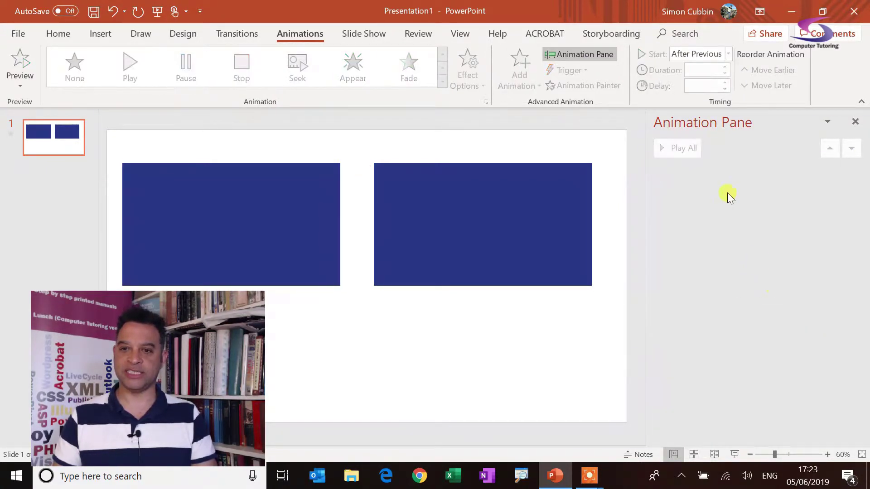
pyautogui.click(855, 122)
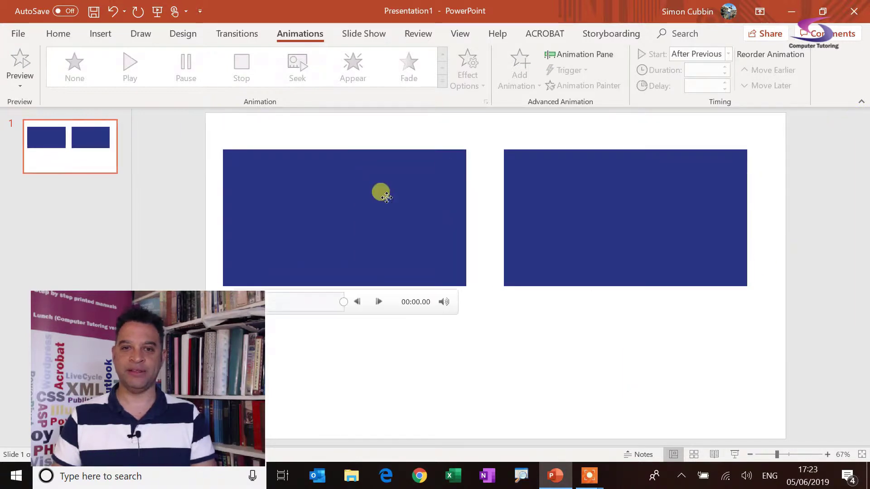
# Select the first video and jump it to its existing bookmark at 06:38.90
pyautogui.click(381, 190)
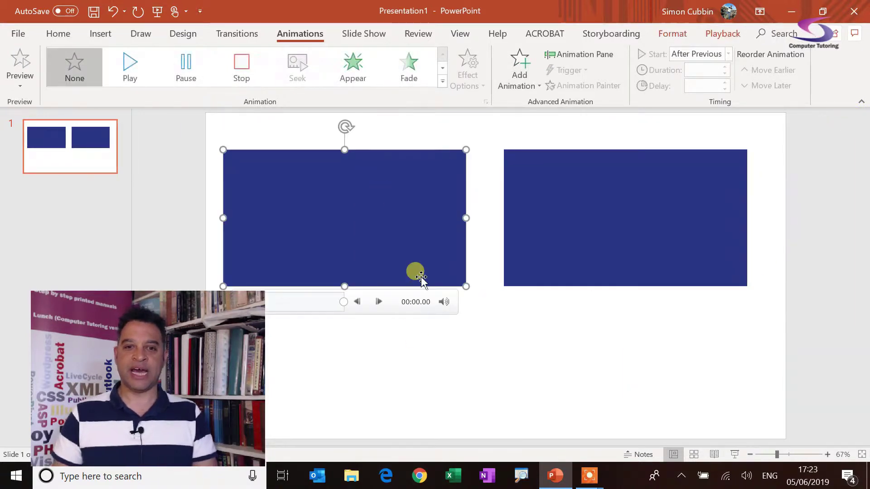
pyautogui.click(722, 33)
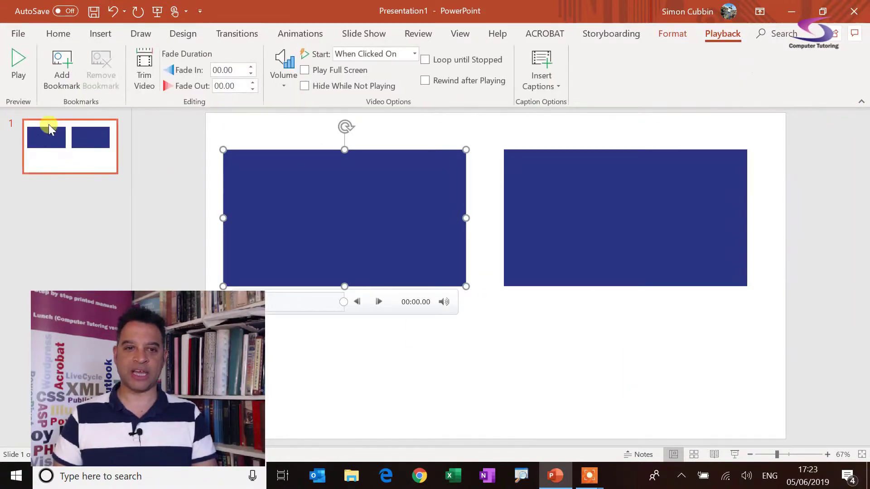
pyautogui.click(343, 301)
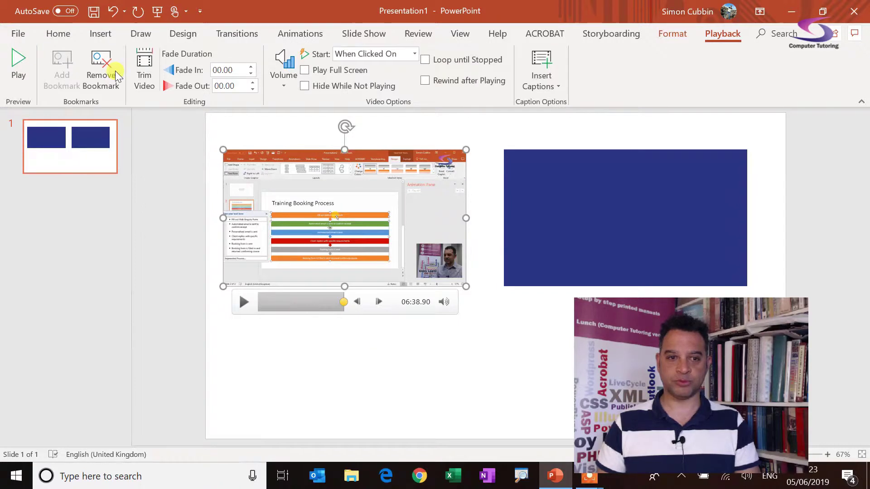
# Remove the first video's existing bookmark and reselect the video
pyautogui.click(103, 72)
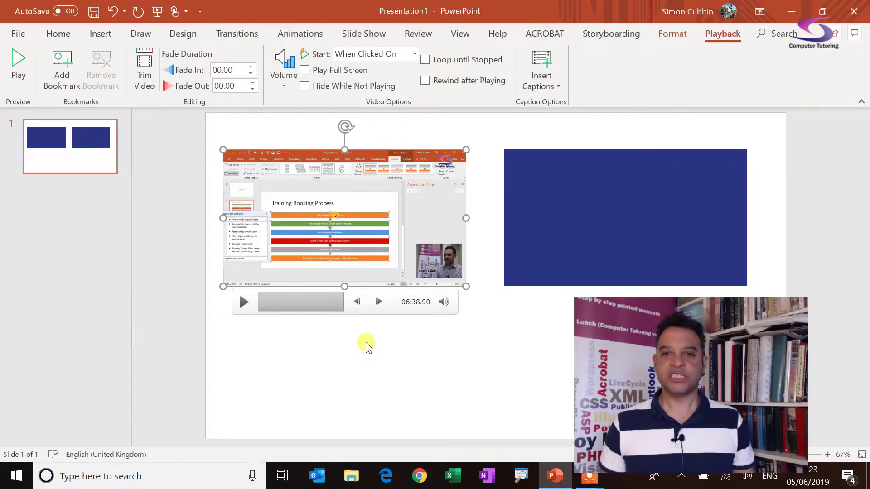
pyautogui.press('Delete')
pyautogui.click(369, 210)
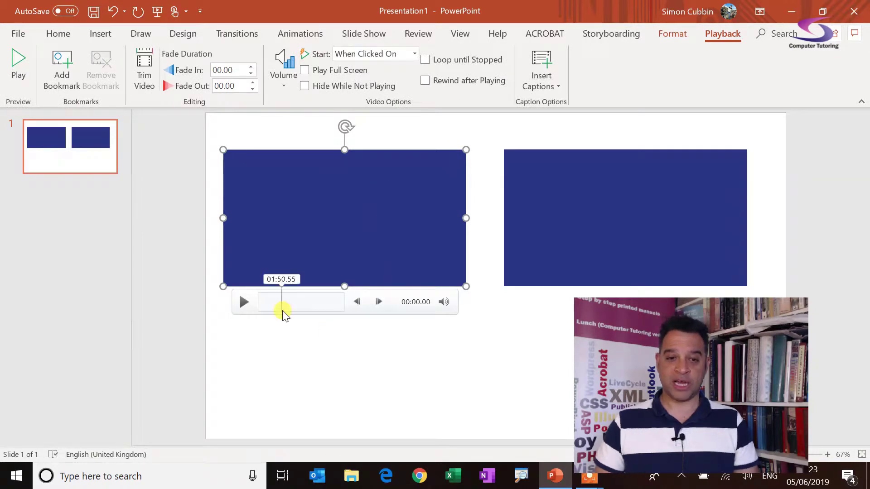
# Move the first video to its final frame at 06:40.26 and bookmark it there
pyautogui.moveTo(259, 301); pyautogui.dragTo(340, 301)
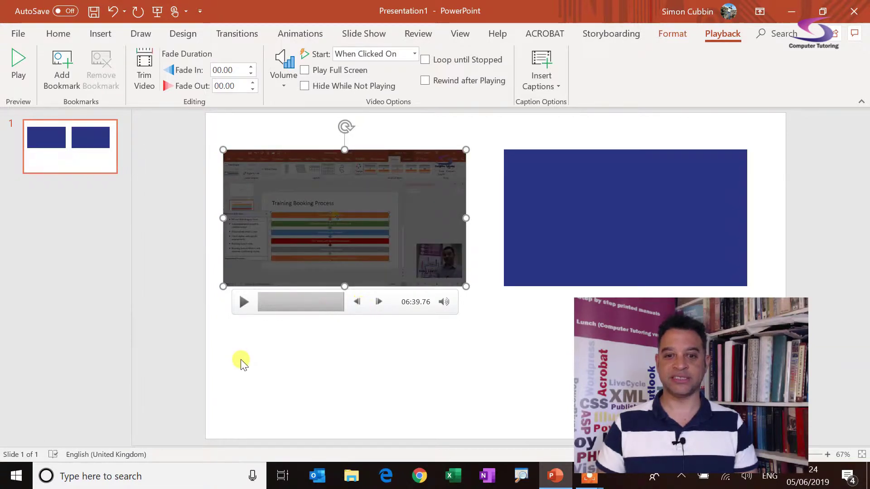
pyautogui.click(379, 303)
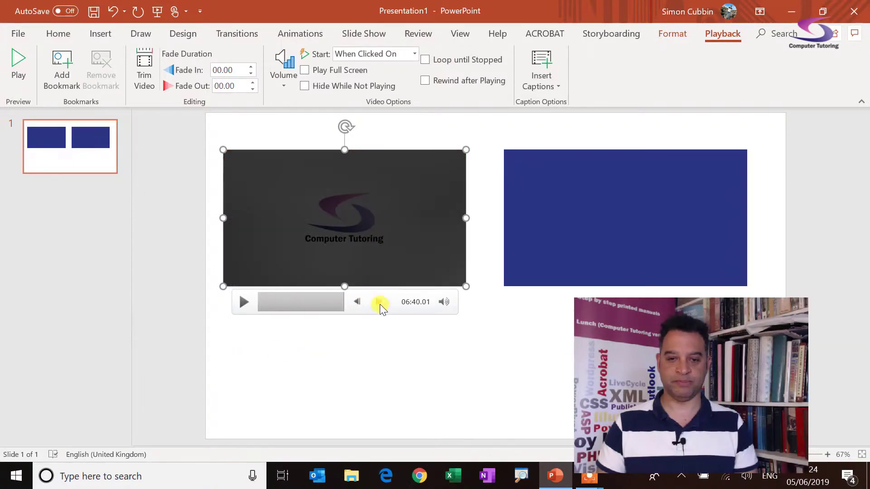
pyautogui.click(378, 302)
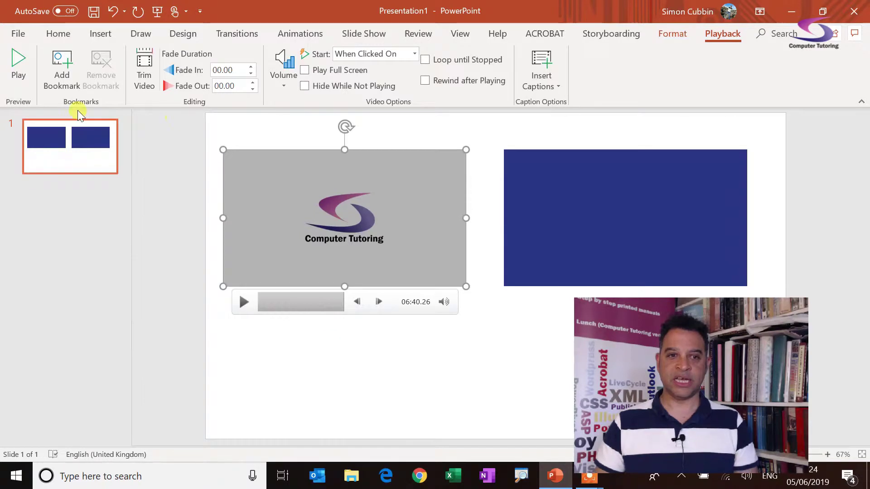
pyautogui.click(62, 68)
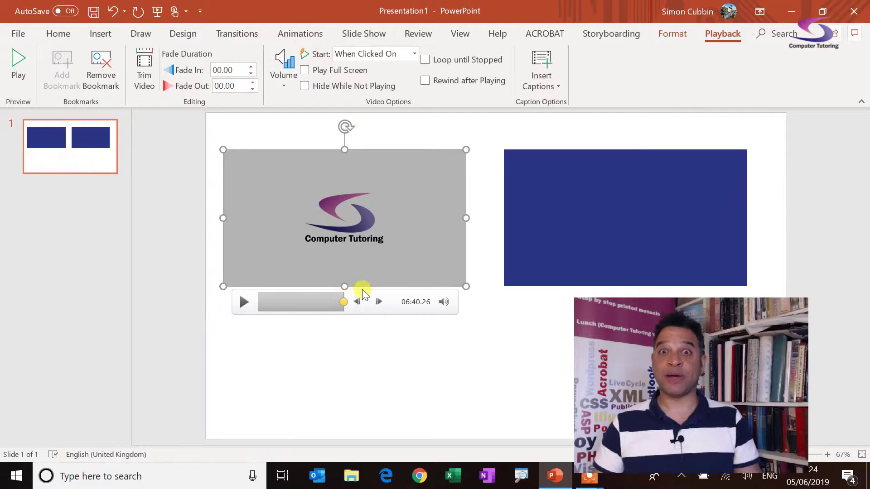
# Select the right video and change its Playback Start from When Clicked On to Automatically
pyautogui.click(615, 229)
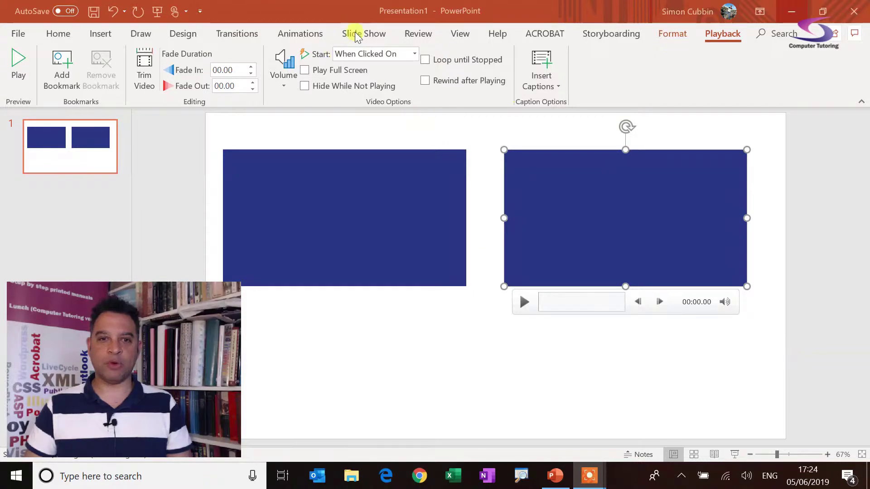
pyautogui.click(292, 34)
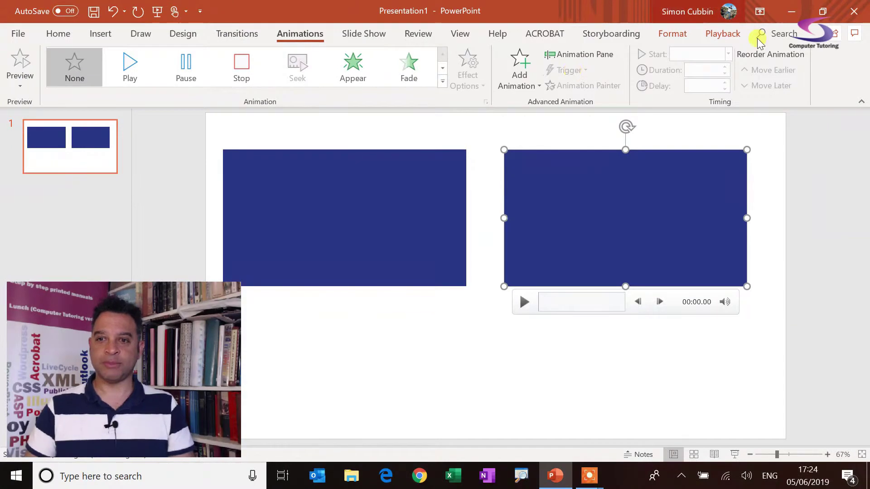
pyautogui.click(722, 34)
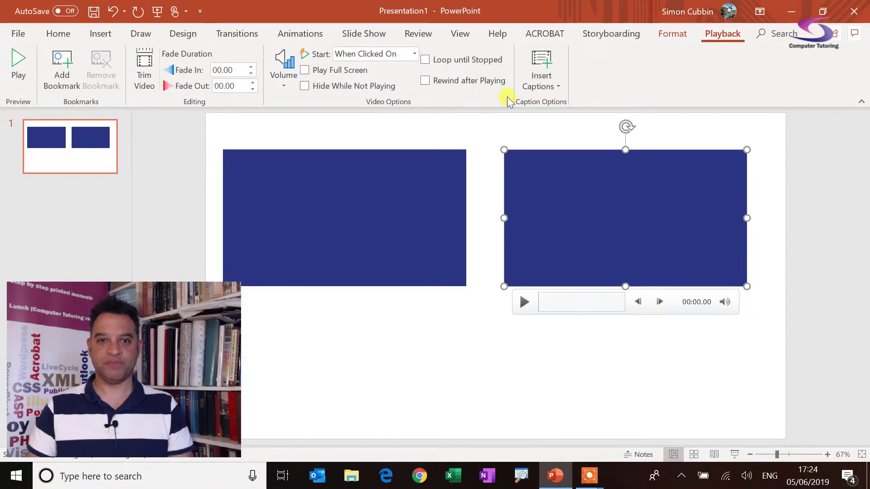
pyautogui.click(414, 54)
pyautogui.click(362, 86)
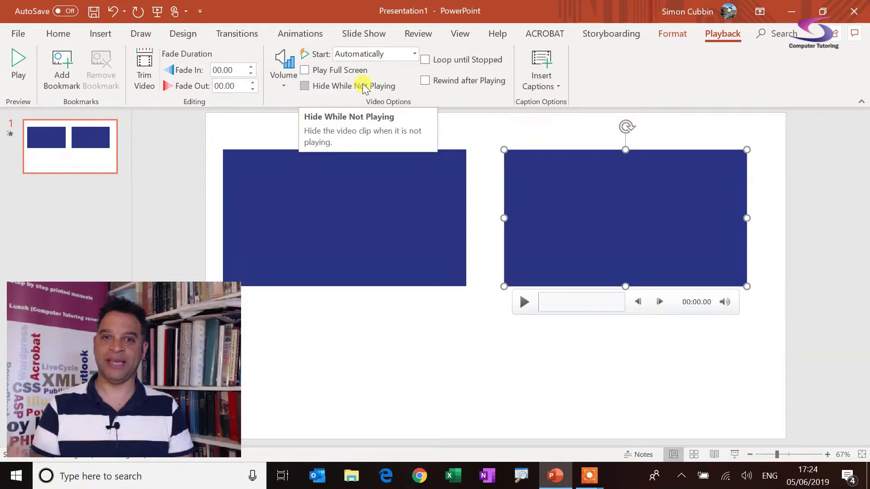
# Set the right video's animation trigger to On Bookmark > Bookmark 1 and show the Animation Pane
pyautogui.click(311, 37)
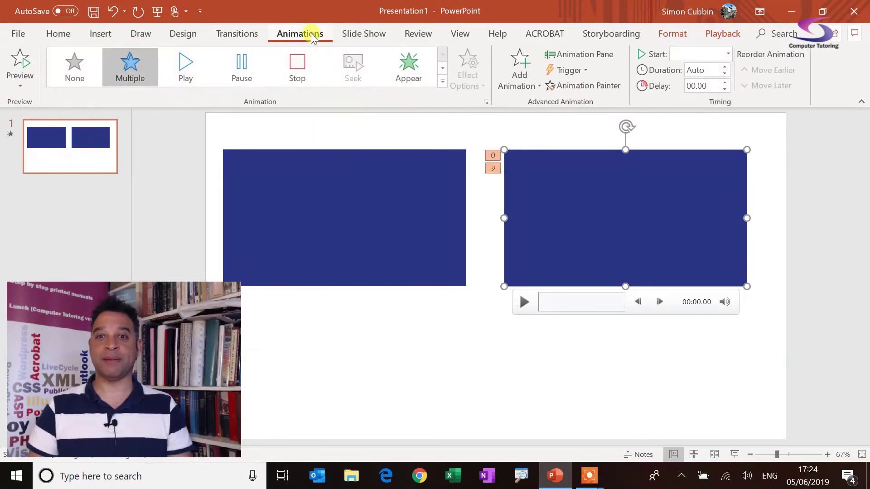
pyautogui.click(578, 69)
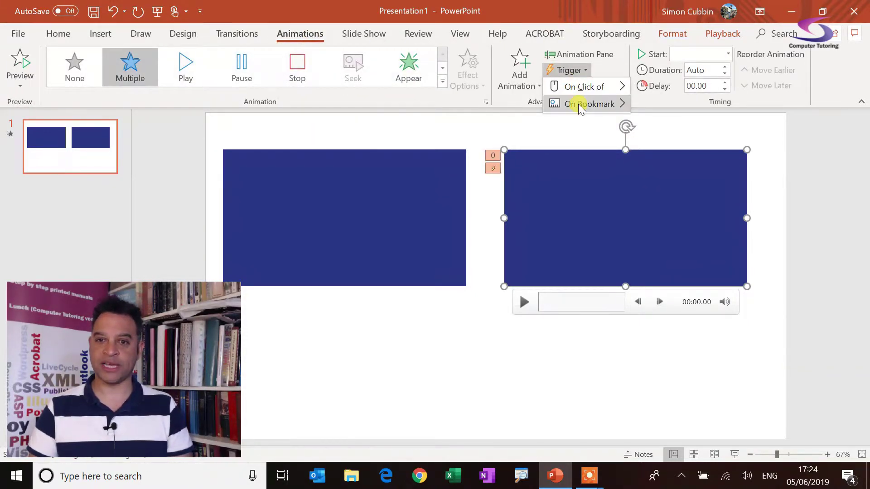
pyautogui.moveTo(580, 106)
pyautogui.click(684, 123)
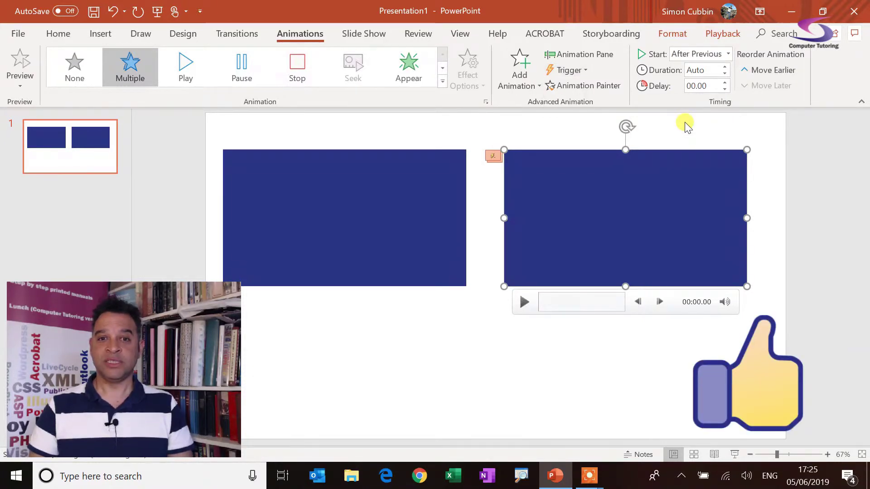
pyautogui.click(586, 55)
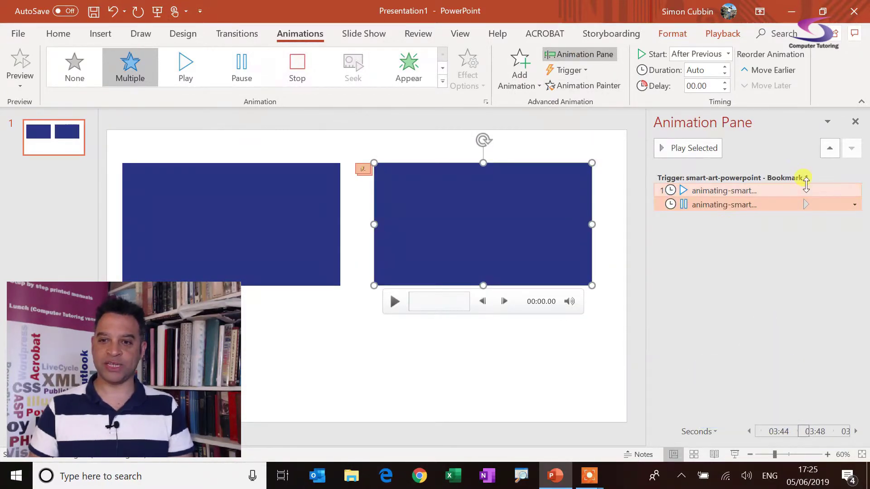
pyautogui.moveTo(747, 218)
pyautogui.mouseDown()
pyautogui.moveTo(740, 205)
pyautogui.moveTo(752, 186)
pyautogui.mouseUp()
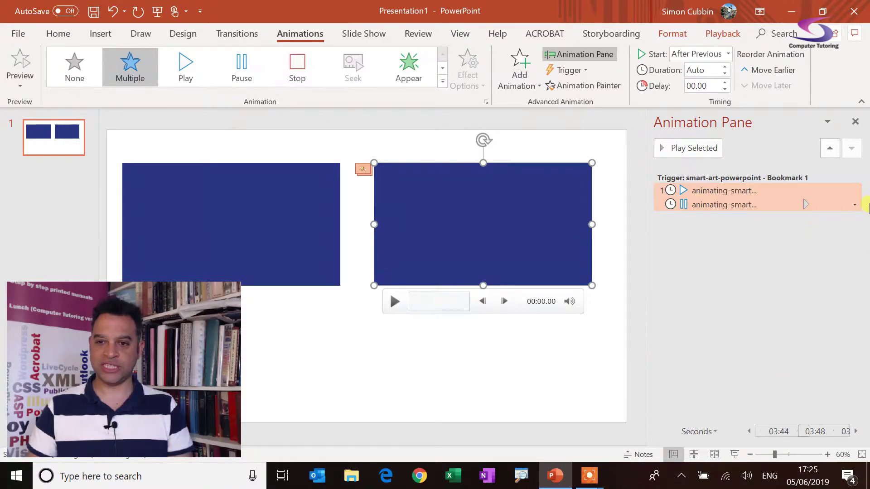
# Delete the right video's play effect listed first under the Bookmark 1 trigger
pyautogui.click(852, 191)
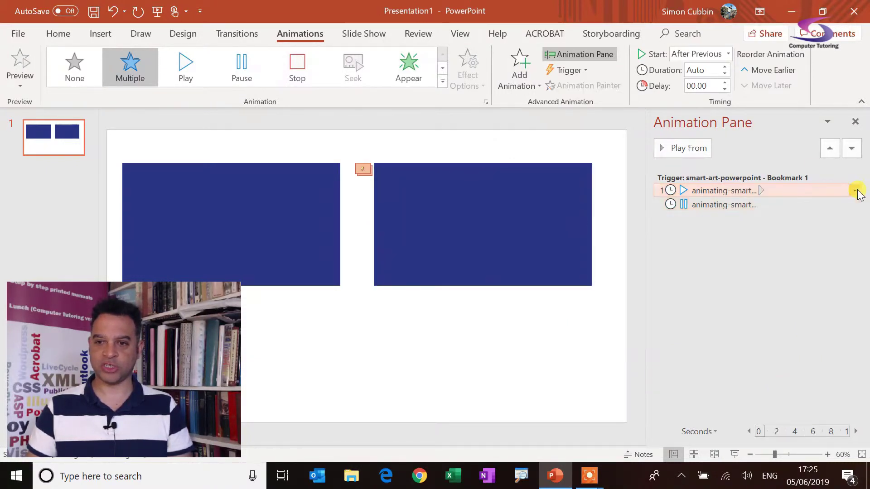
pyautogui.click(855, 191)
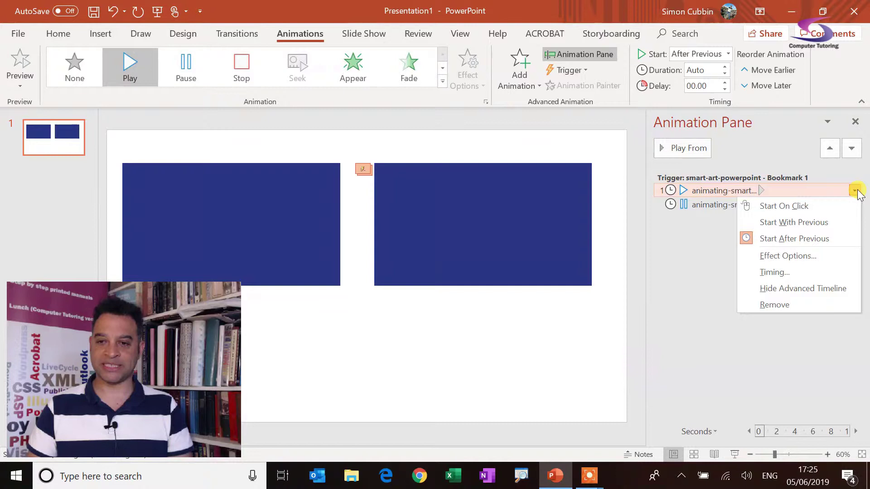
pyautogui.click(795, 304)
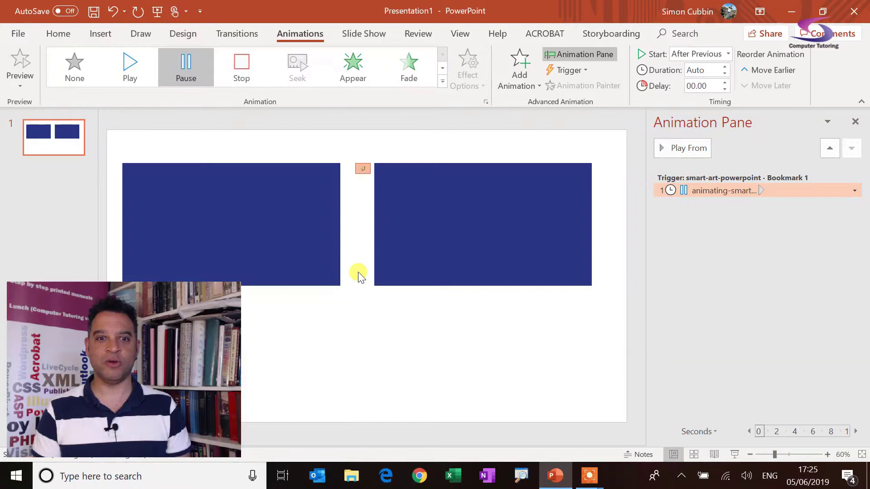
# Set the left video's Playback Start to Automatically
pyautogui.click(239, 179)
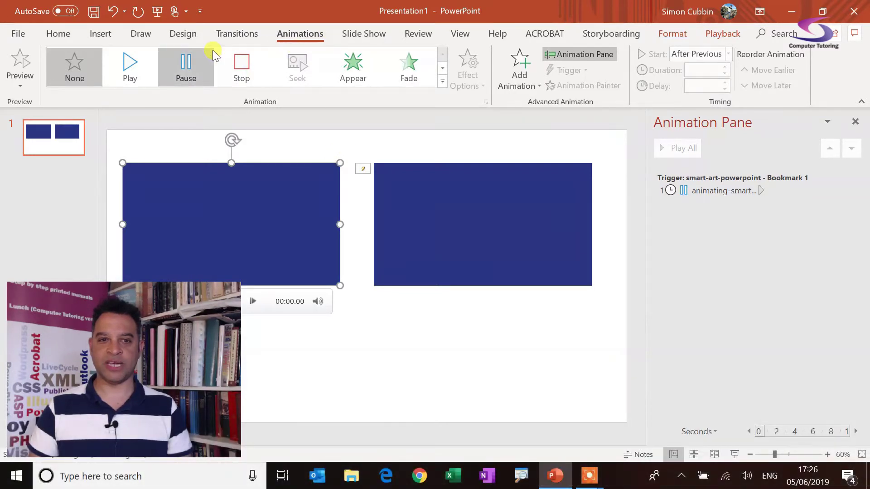
pyautogui.click(723, 33)
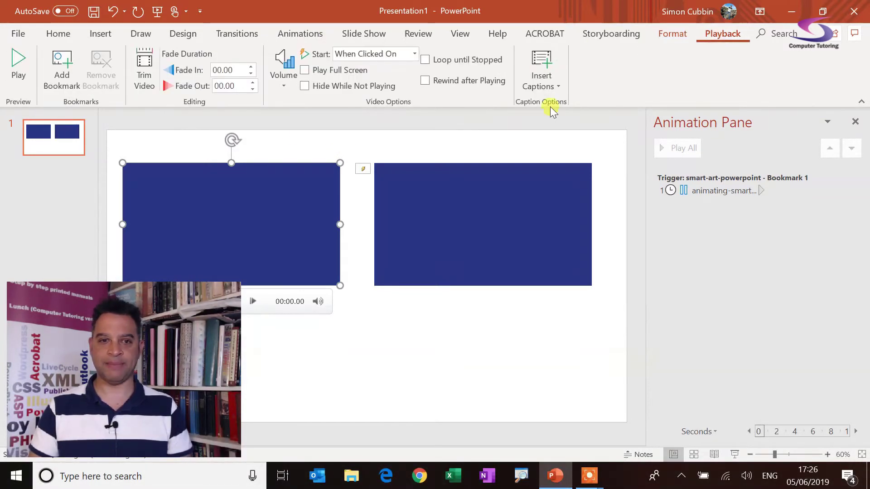
pyautogui.click(414, 54)
pyautogui.click(360, 86)
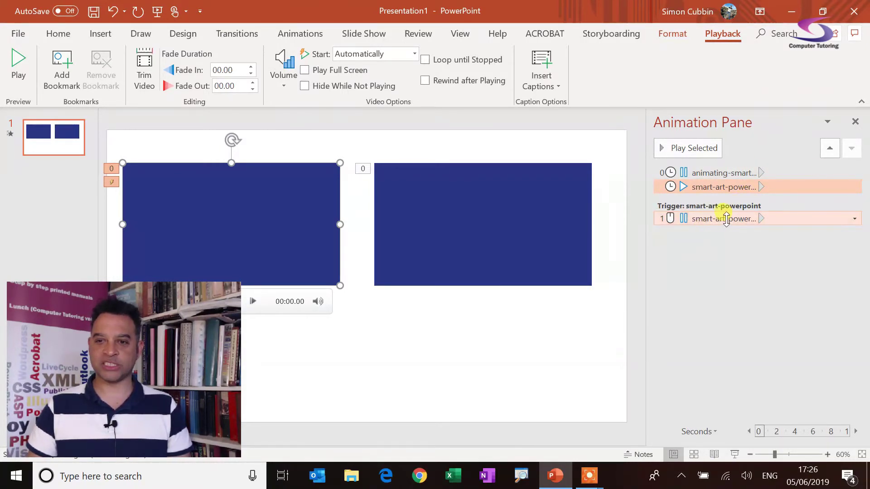
# Move the right video's pause animation into the trigger group and trigger it at Bookmark 1
pyautogui.moveTo(719, 172); pyautogui.dragTo(719, 220)
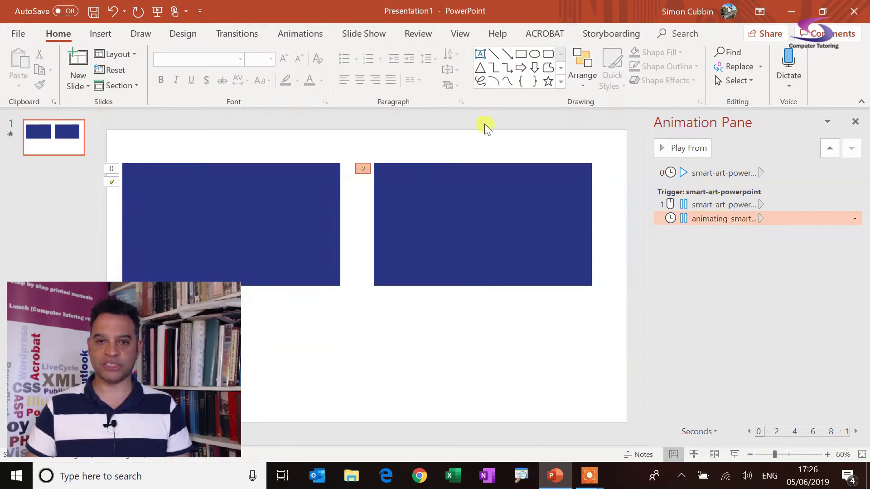
pyautogui.click(303, 35)
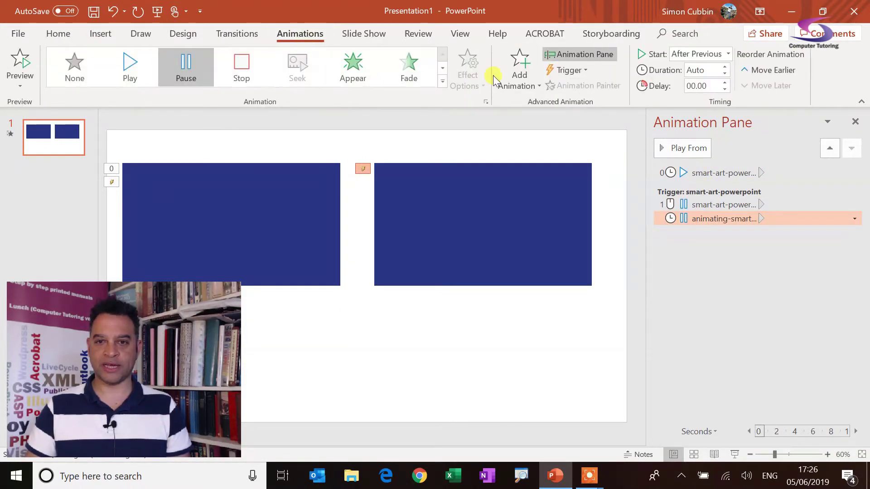
pyautogui.click(567, 70)
pyautogui.moveTo(589, 103)
pyautogui.click(673, 121)
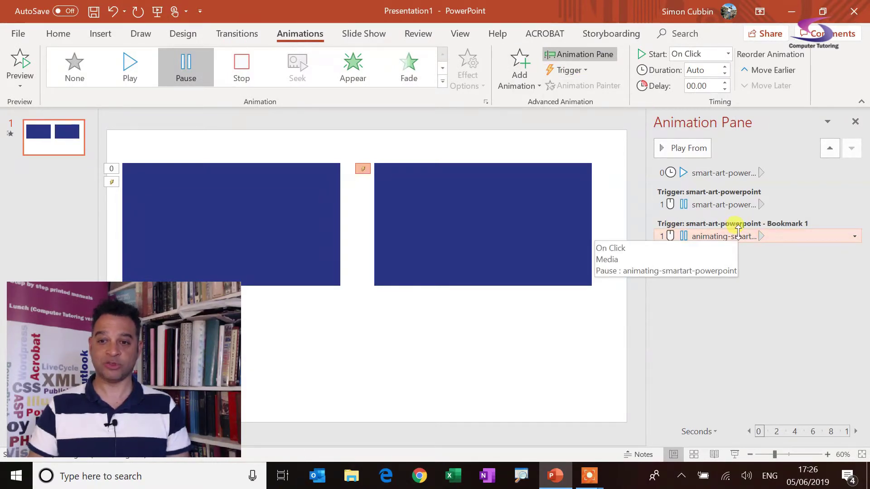
# Remove the left video's extra click-triggered pause animation
pyautogui.click(793, 204)
pyautogui.click(855, 204)
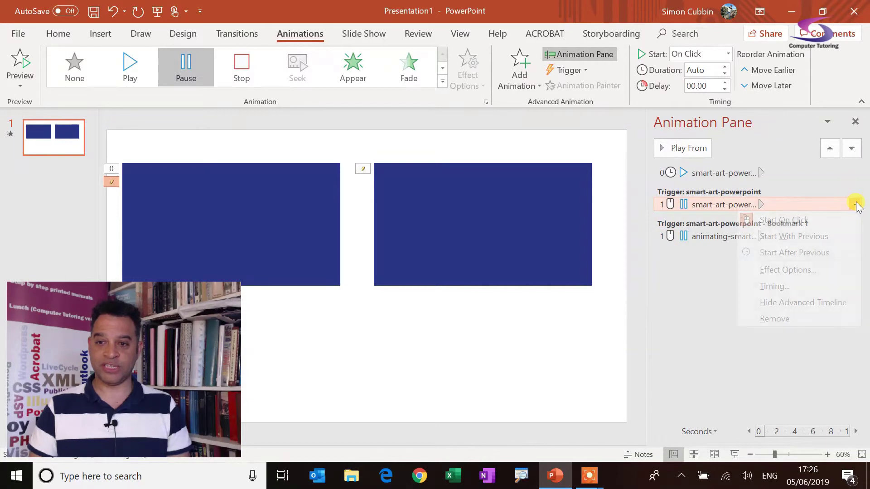
pyautogui.click(815, 314)
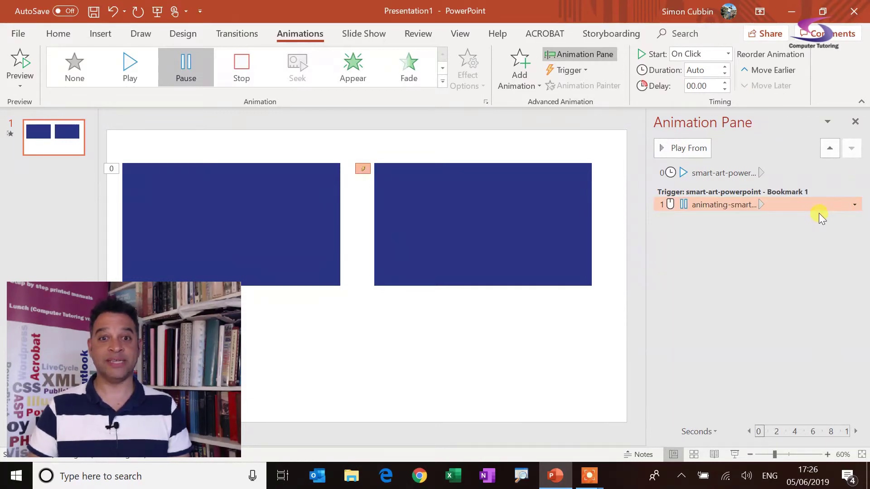